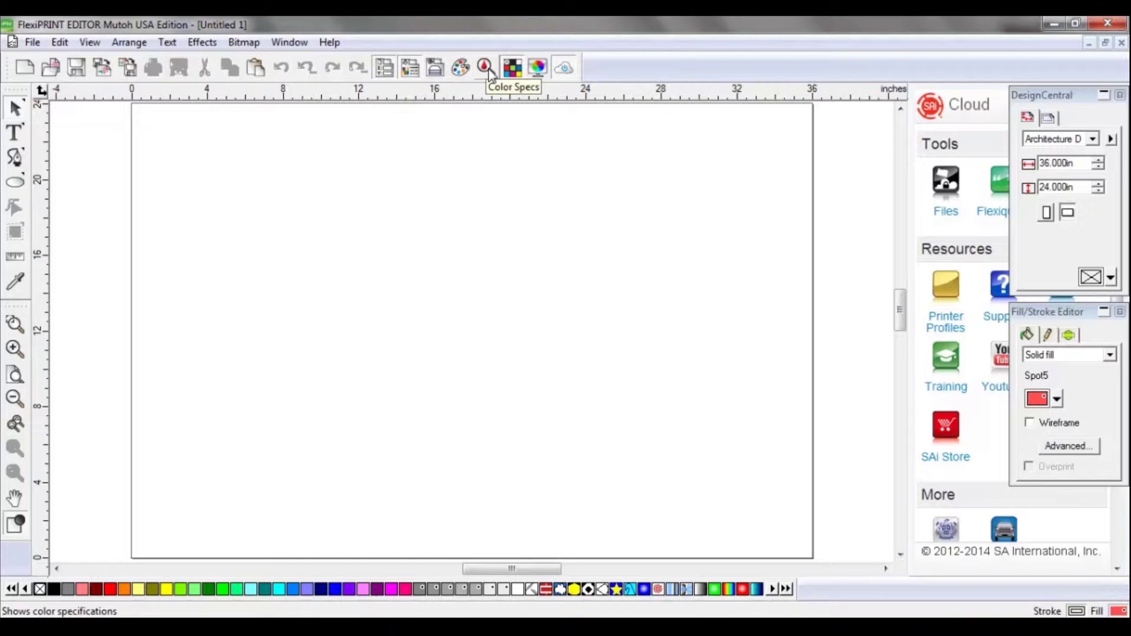
Step: Open View > Color > Color Specs and scroll the colour list down to Black (RGB 0, 0, 0)
left_click(89, 42)
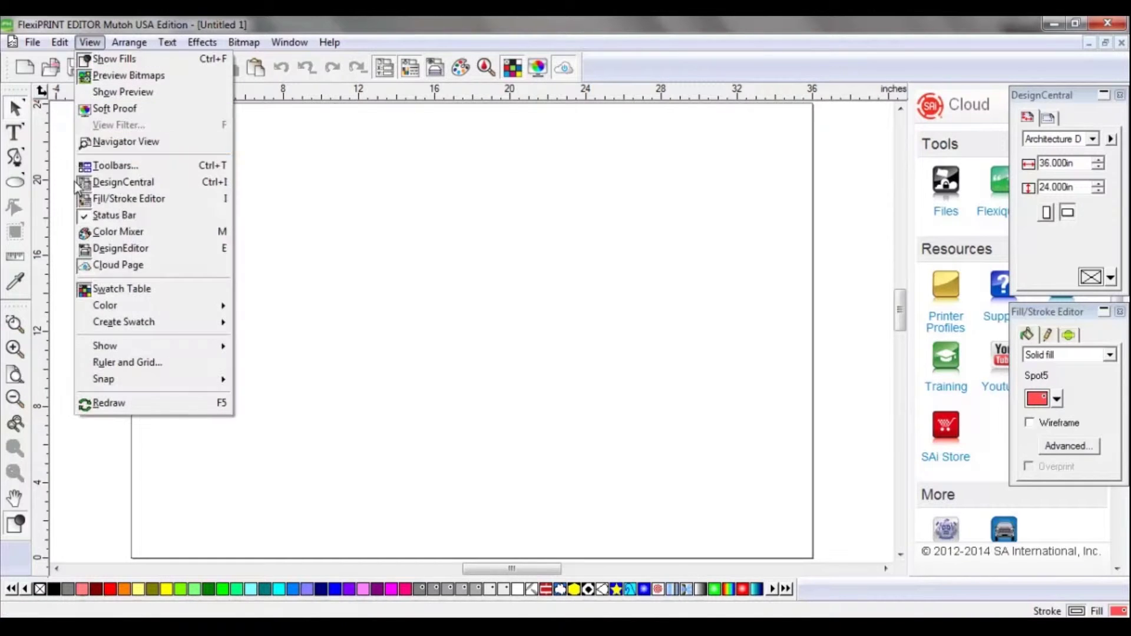
mouse_move(147, 312)
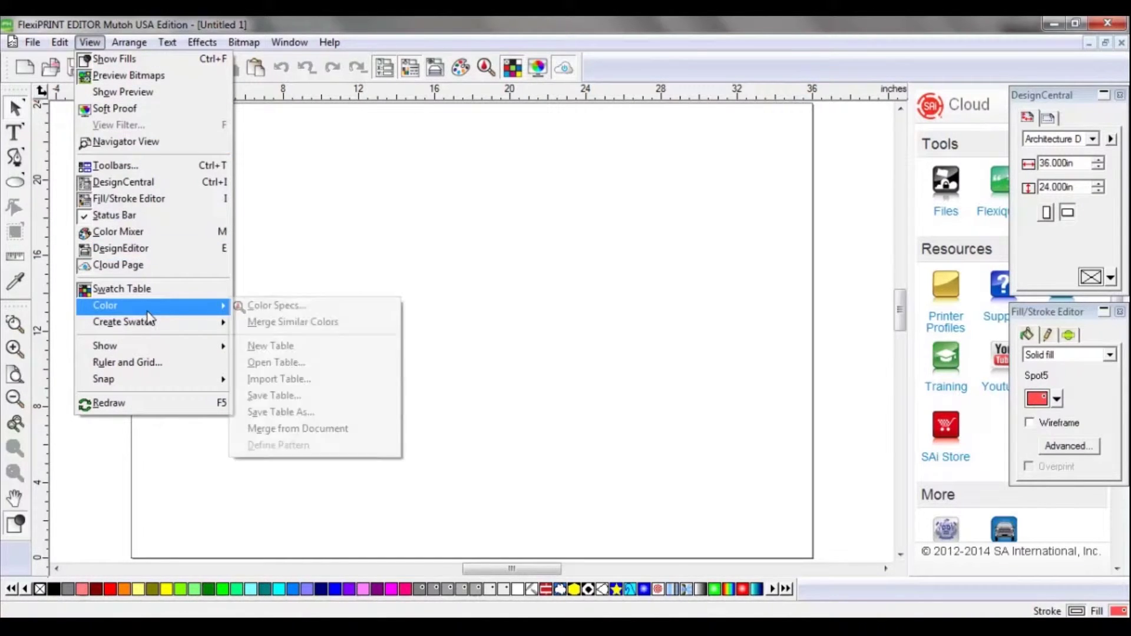
left_click(278, 308)
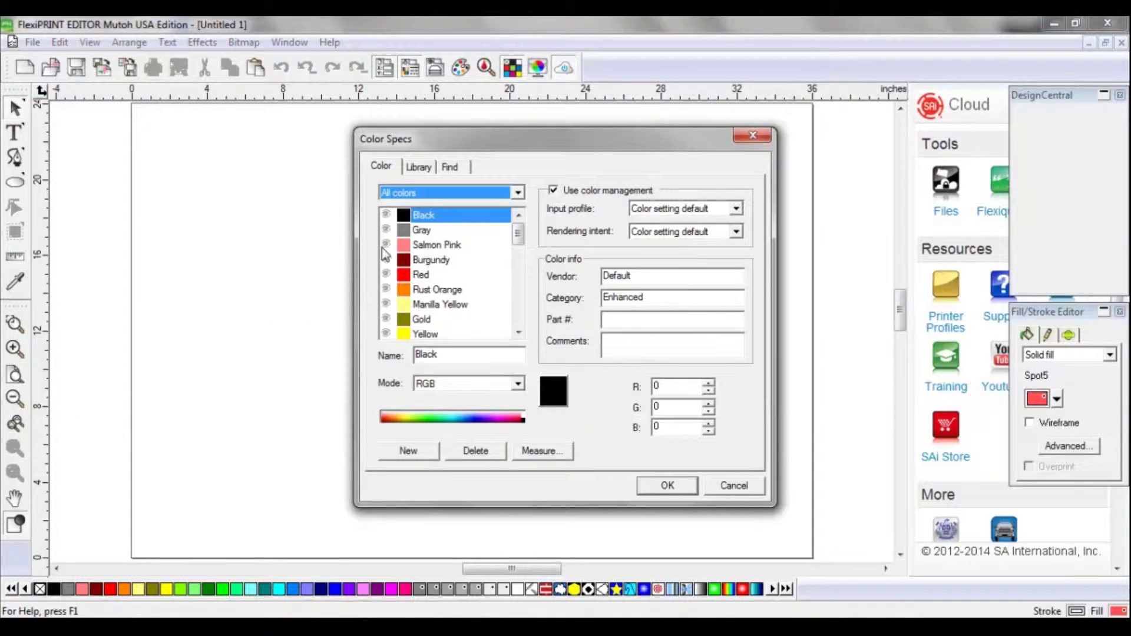
left_click_drag(517, 243, 535, 335)
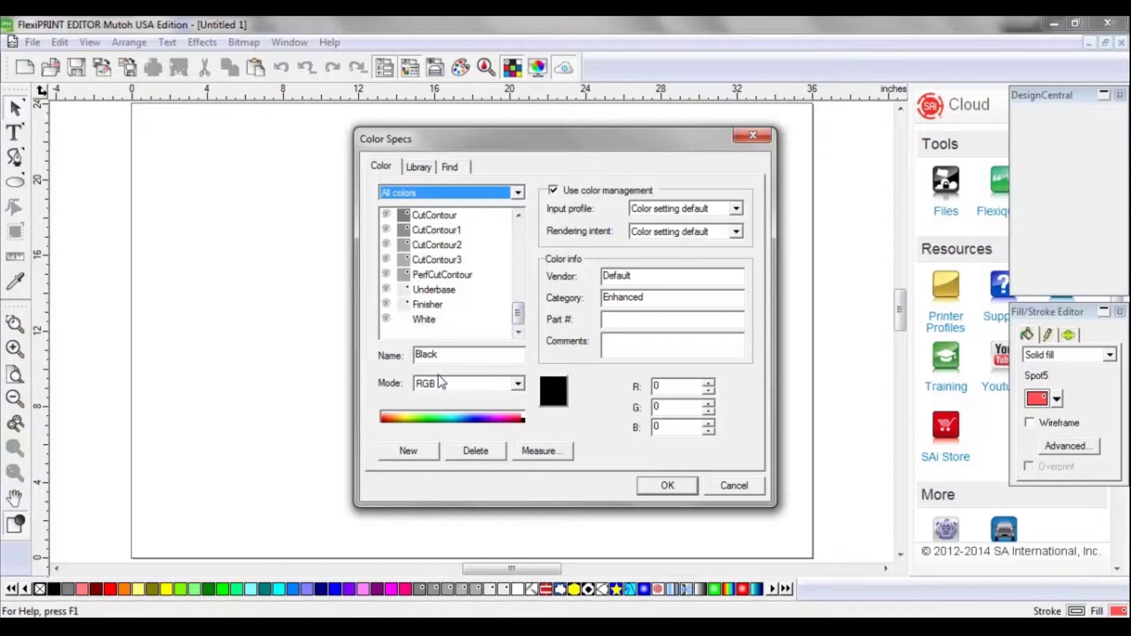
Step: Add a new colour named Spot2, set its mode to Spot and its shade to 80%
left_click(408, 451)
left_click(460, 354)
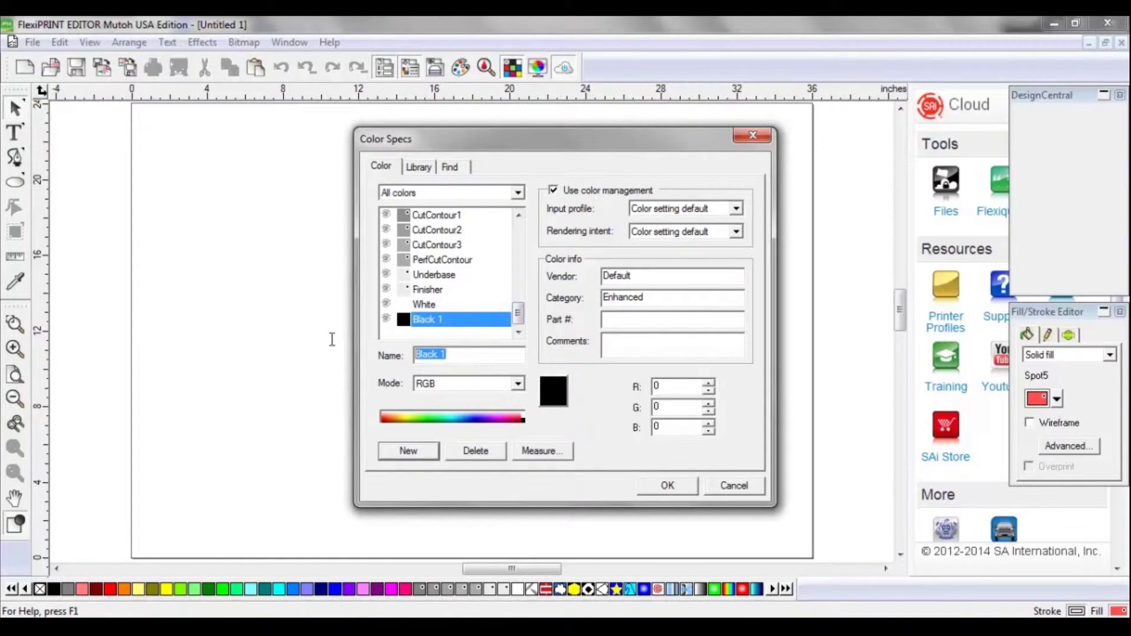
type("Spot2")
left_click(518, 384)
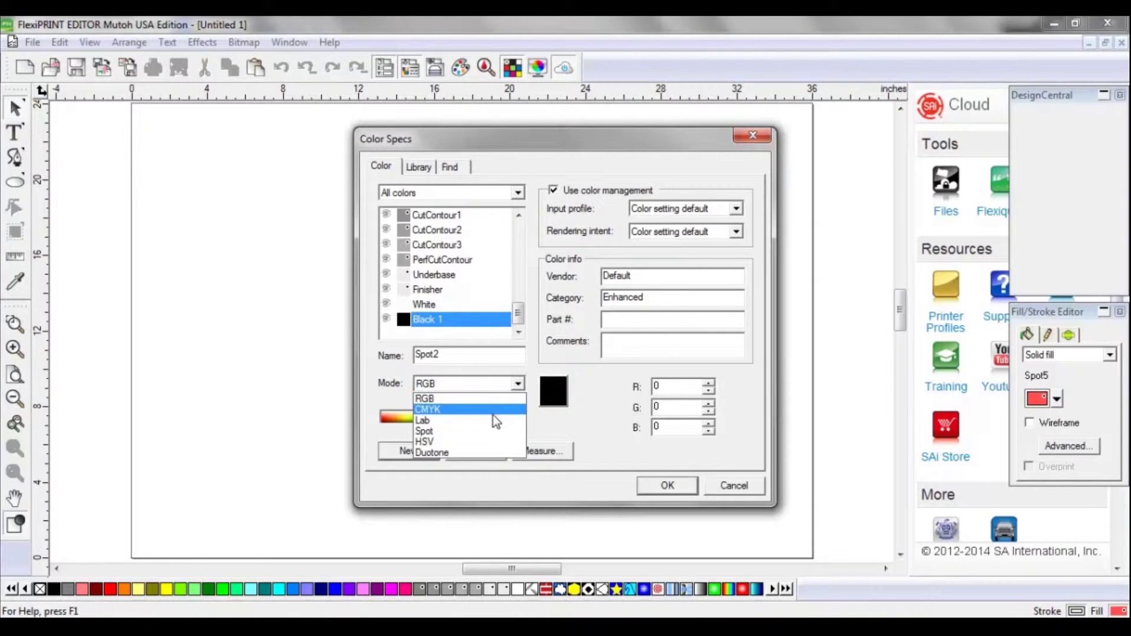
left_click(494, 432)
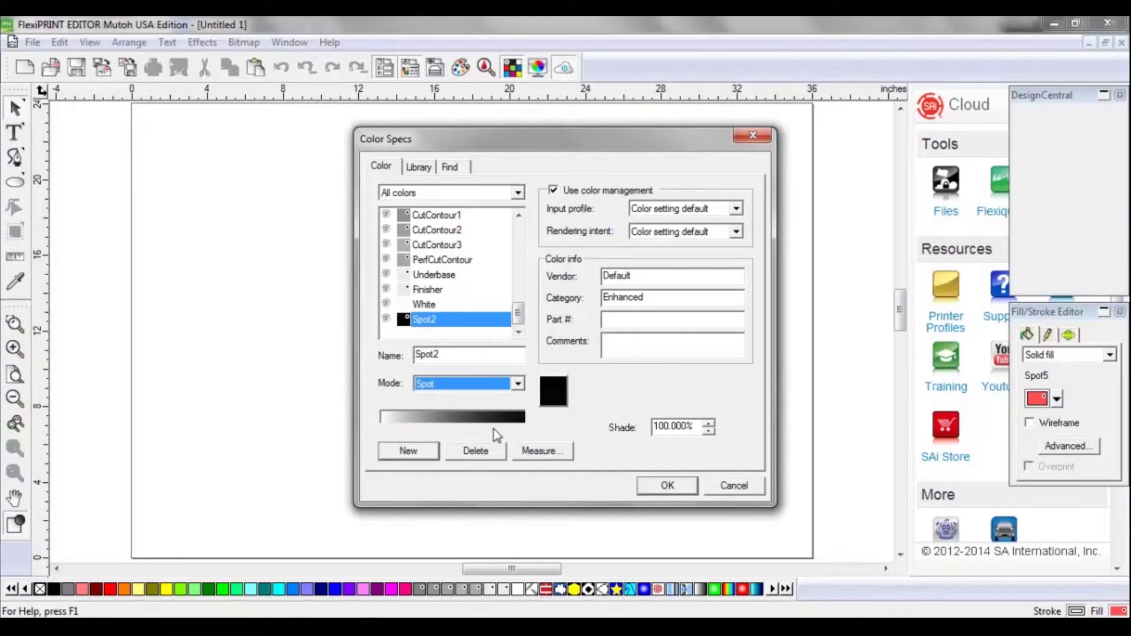
left_click(674, 430)
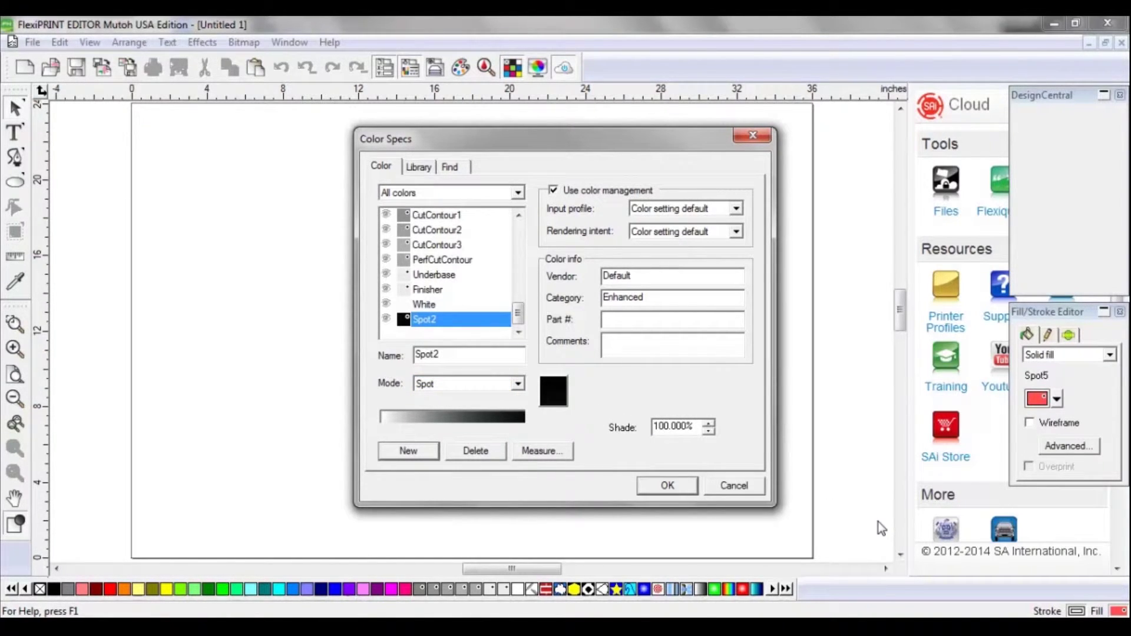
key("BackSpace")
key("BackSpace")
type("8")
Step: Give Spot2 a custom grey colour (RGB 120, 137, 141) and set its mode back to Spot
left_click(555, 390)
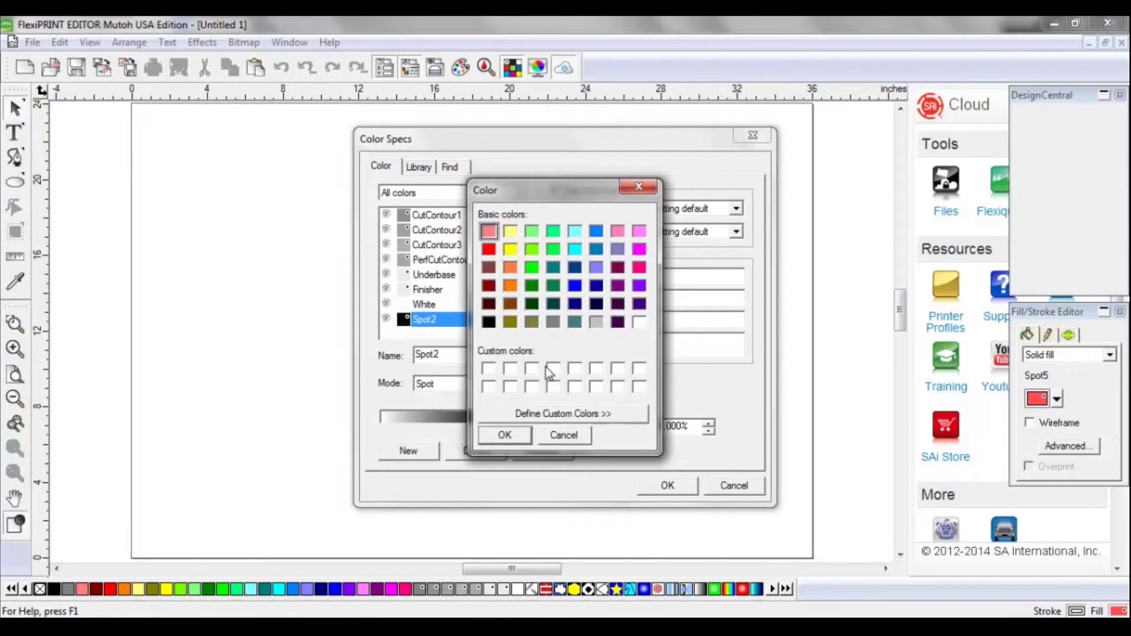
left_click(588, 408)
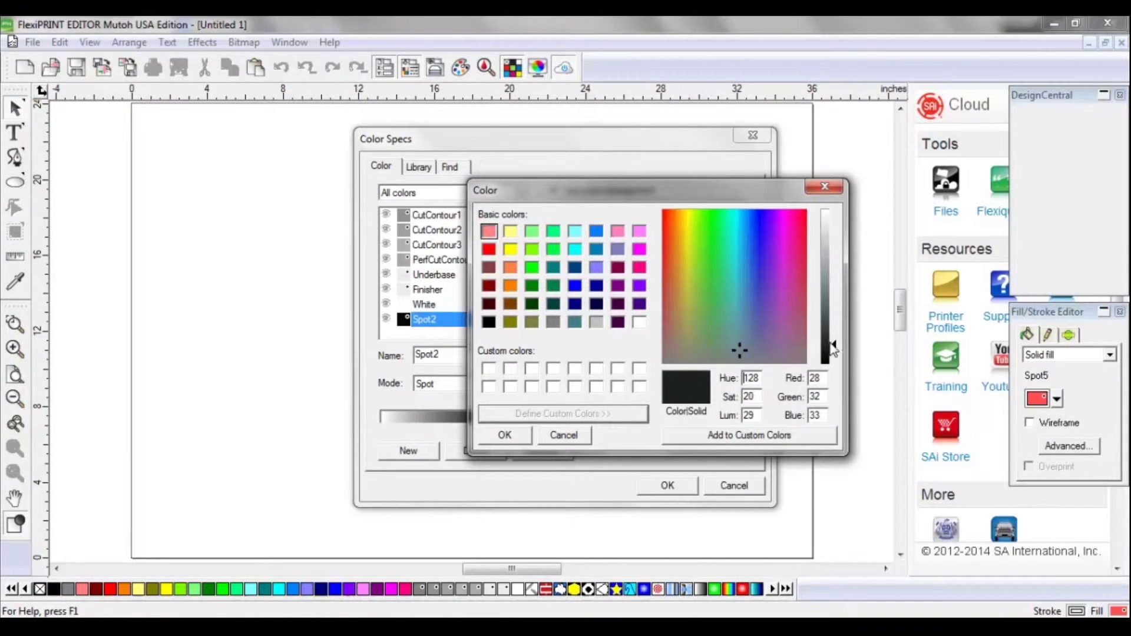
left_click_drag(833, 346, 836, 287)
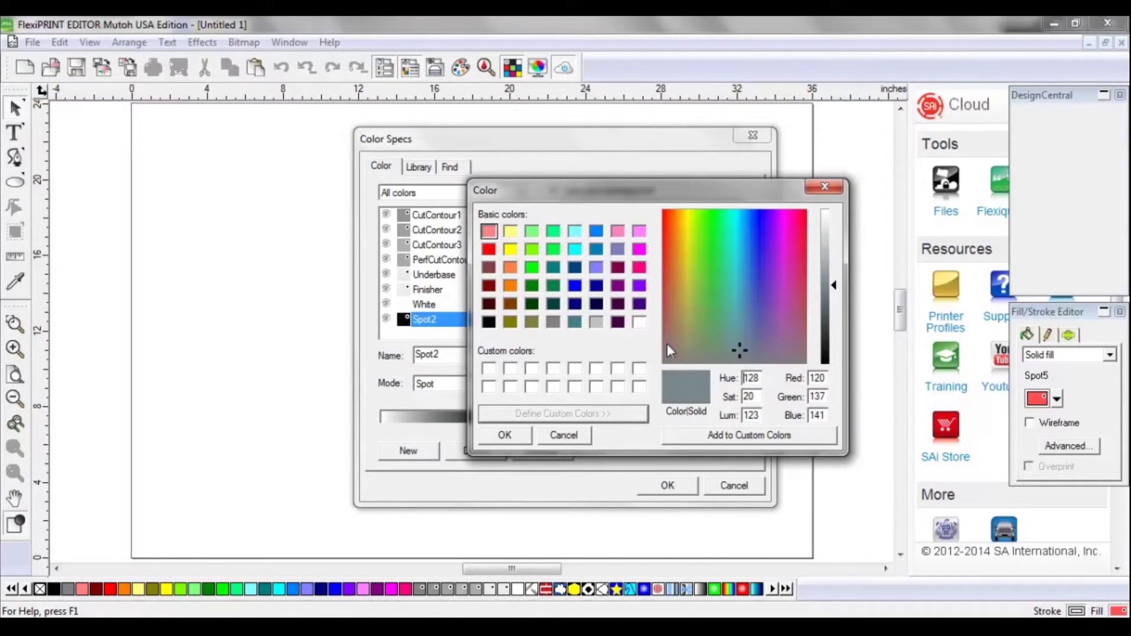
left_click(522, 436)
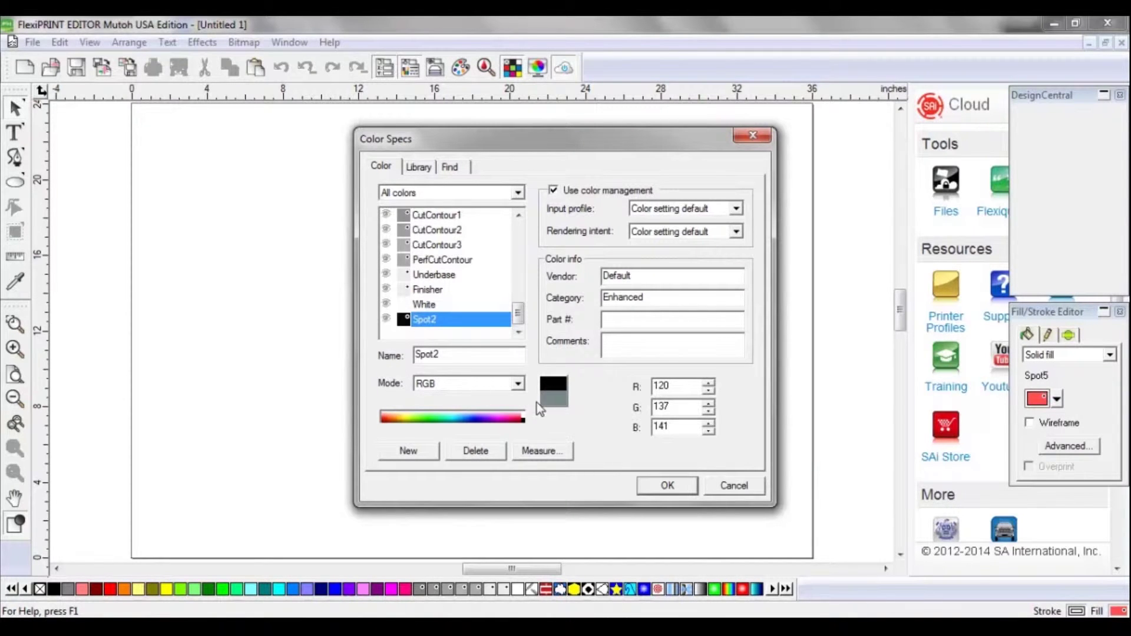
left_click(517, 384)
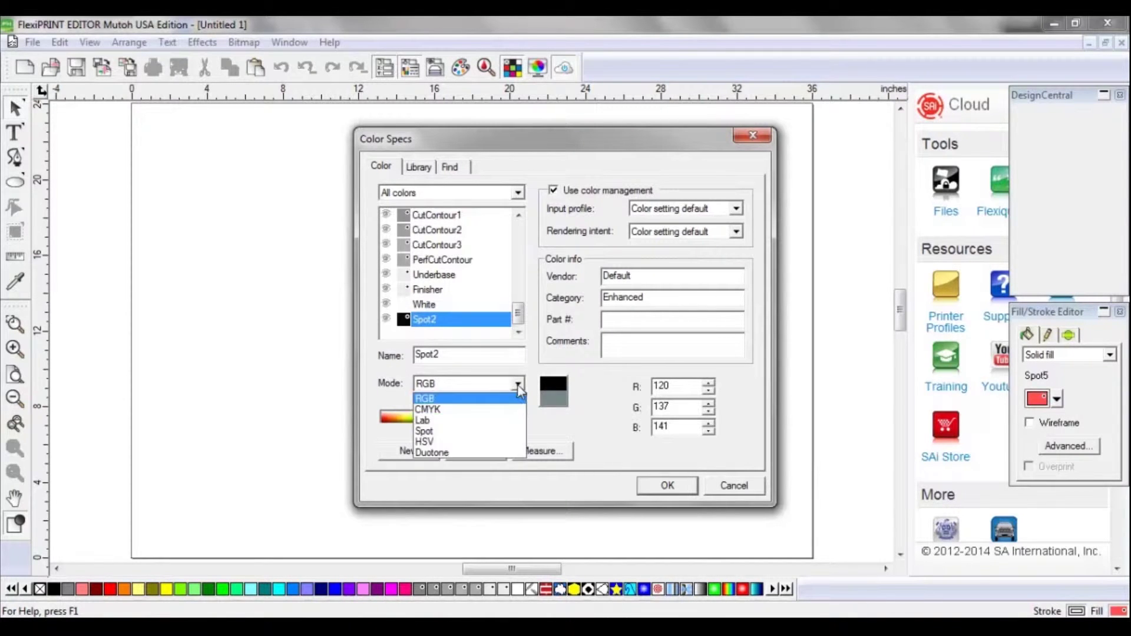
left_click(489, 433)
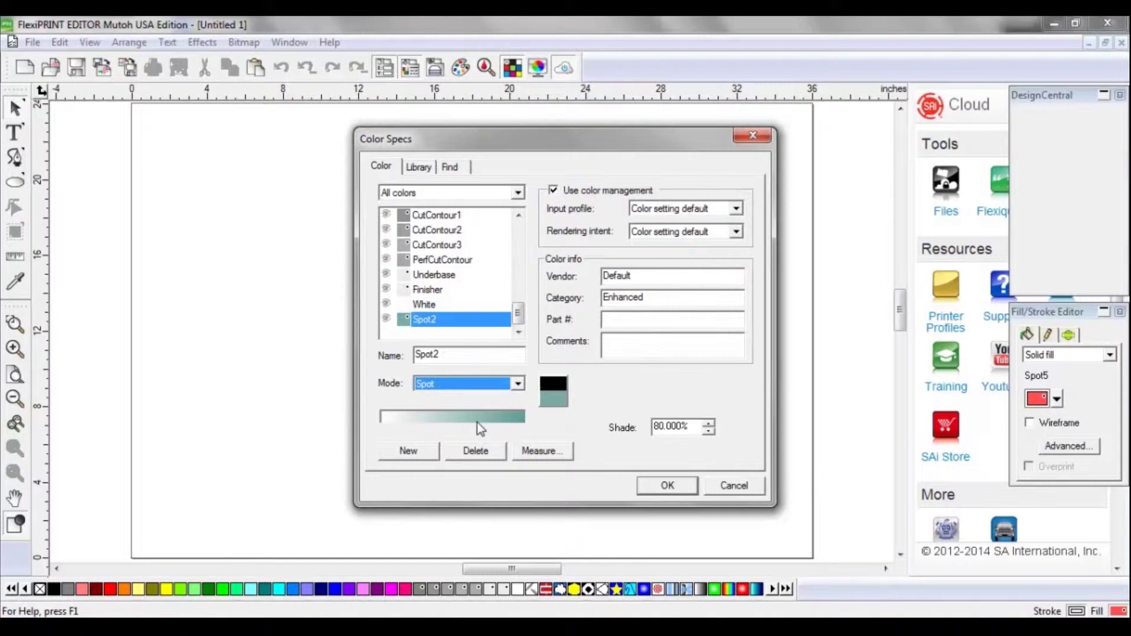
Step: Add a new colour named Spot4 with a custom bright green (RGB 81, 255, 81)
left_click(400, 453)
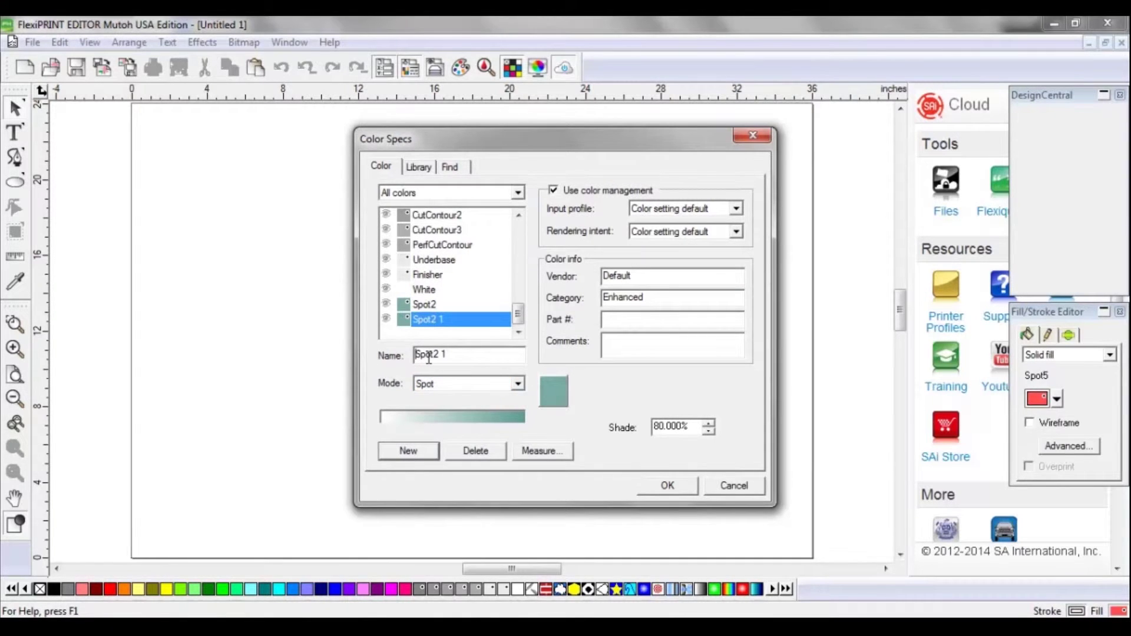
left_click_drag(435, 354, 462, 354)
type("4")
left_click(554, 392)
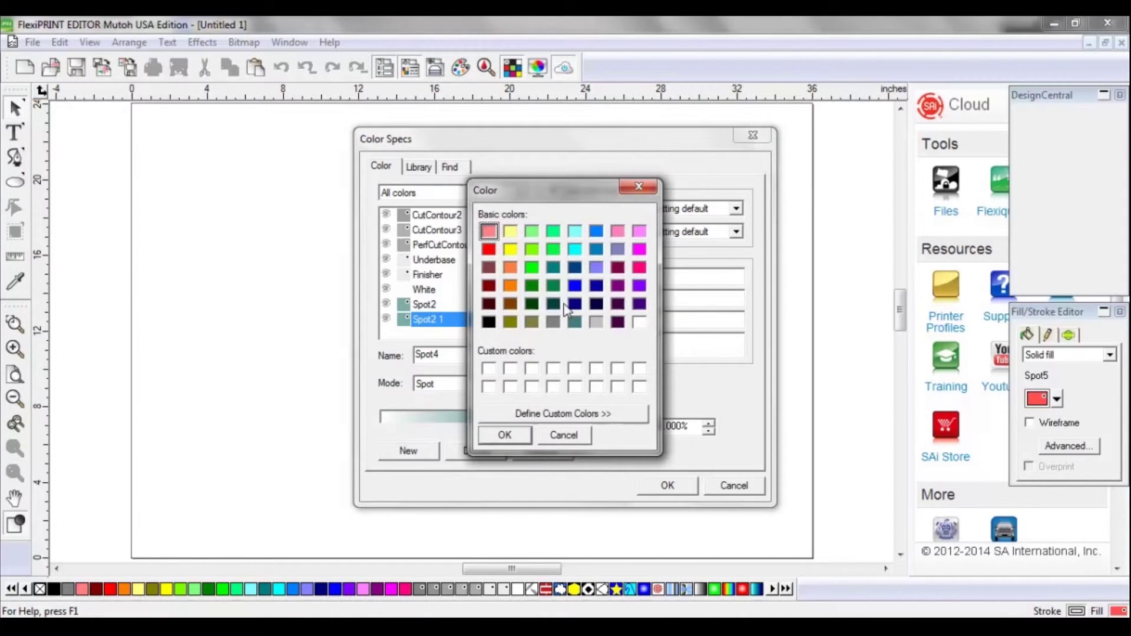
left_click(532, 286)
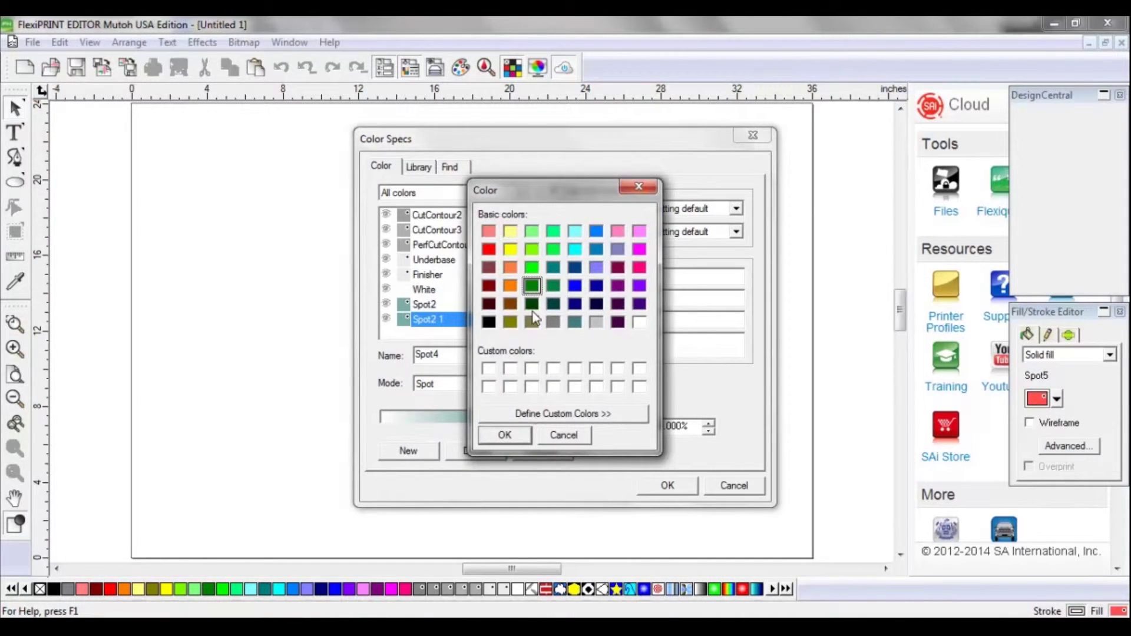
left_click(536, 410)
left_click_drag(836, 328, 836, 265)
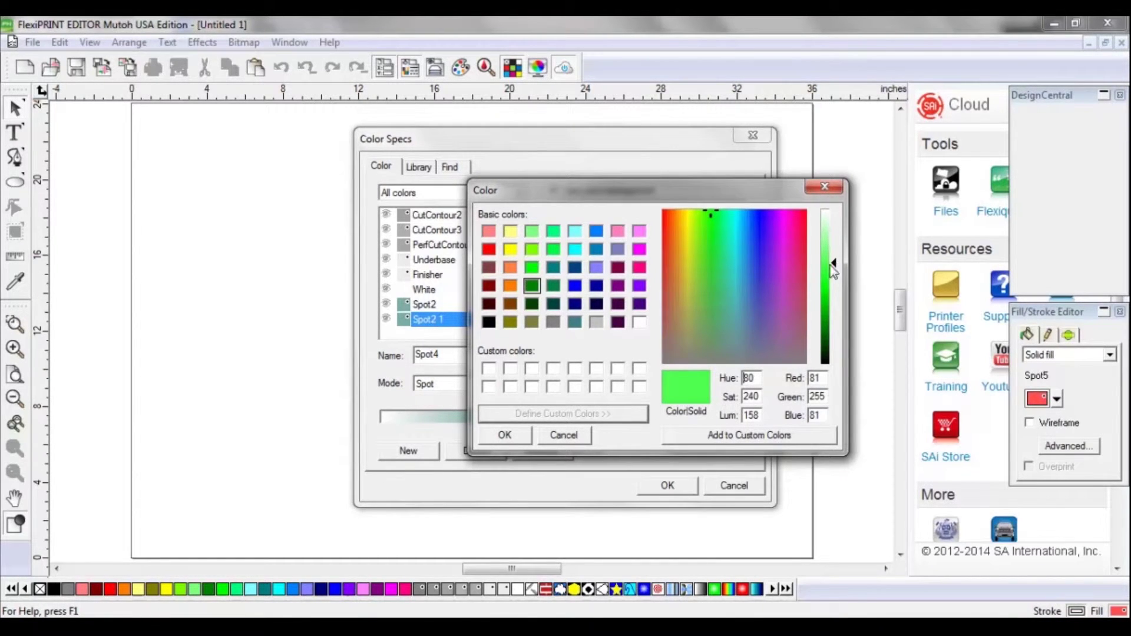
left_click(504, 436)
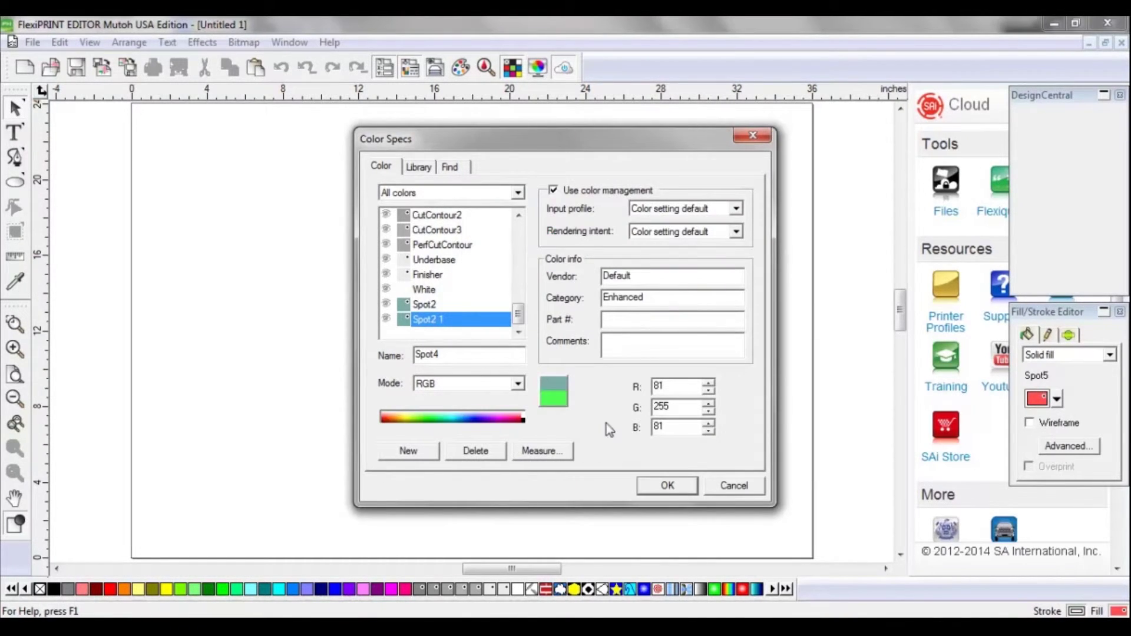
Step: Set Spot4's mode to Spot and its shade to 90%
left_click(465, 384)
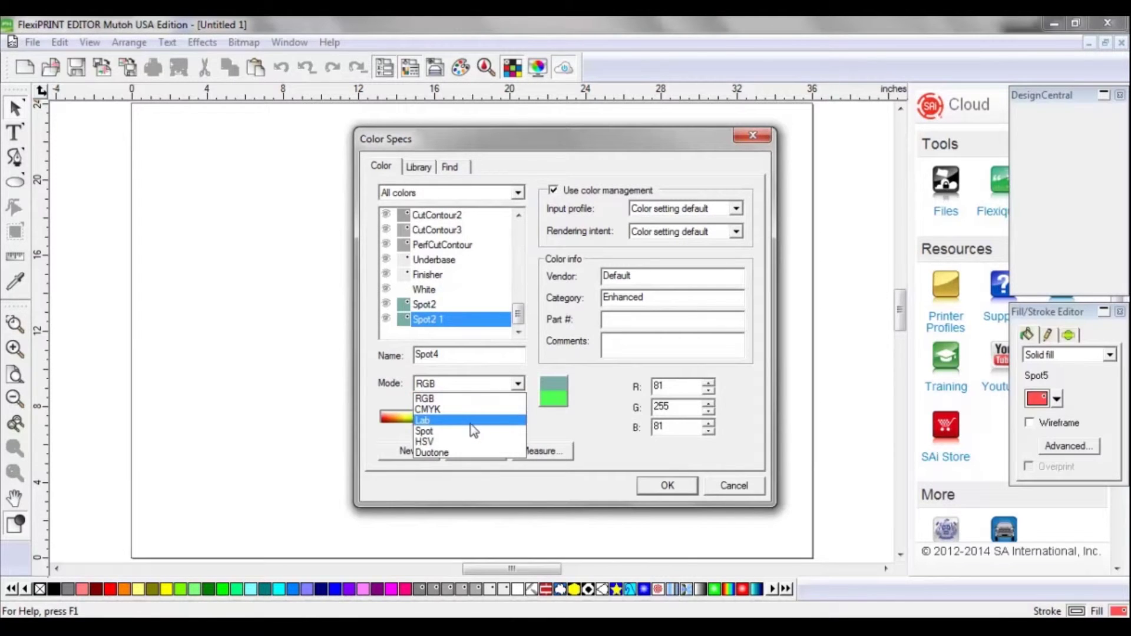
left_click(468, 432)
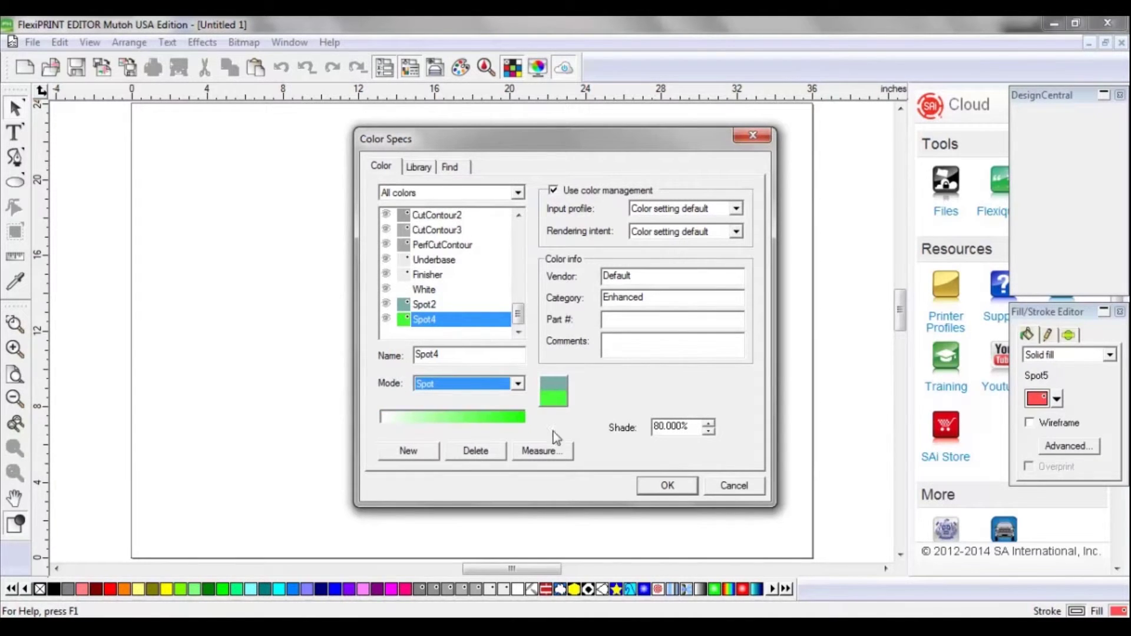
left_click(658, 426)
key("BackSpace")
type("9")
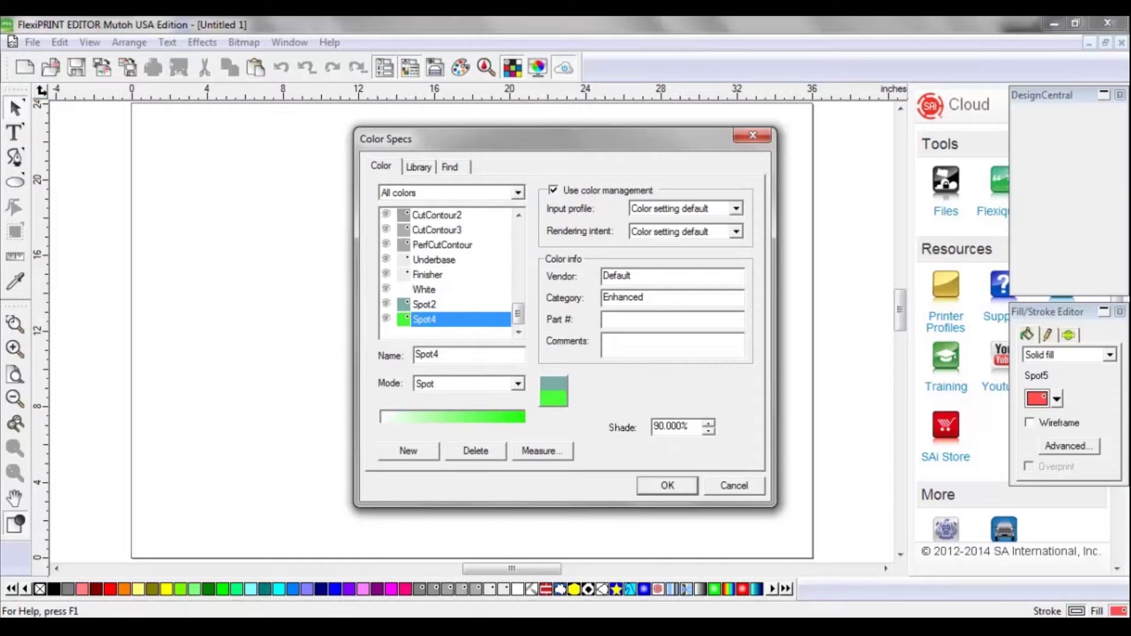
Step: Add a new colour named Spot5 with a custom light pink (RGB 255, 149, 149)
left_click(415, 457)
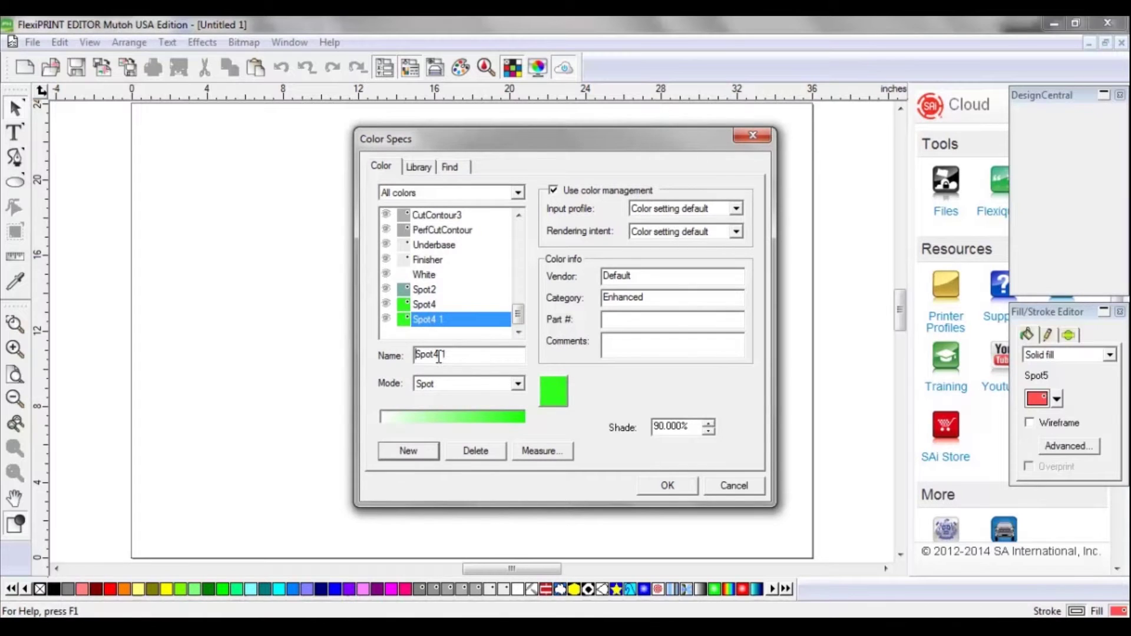
left_click_drag(430, 356, 494, 353)
type("t5")
left_click(564, 403)
left_click(489, 252)
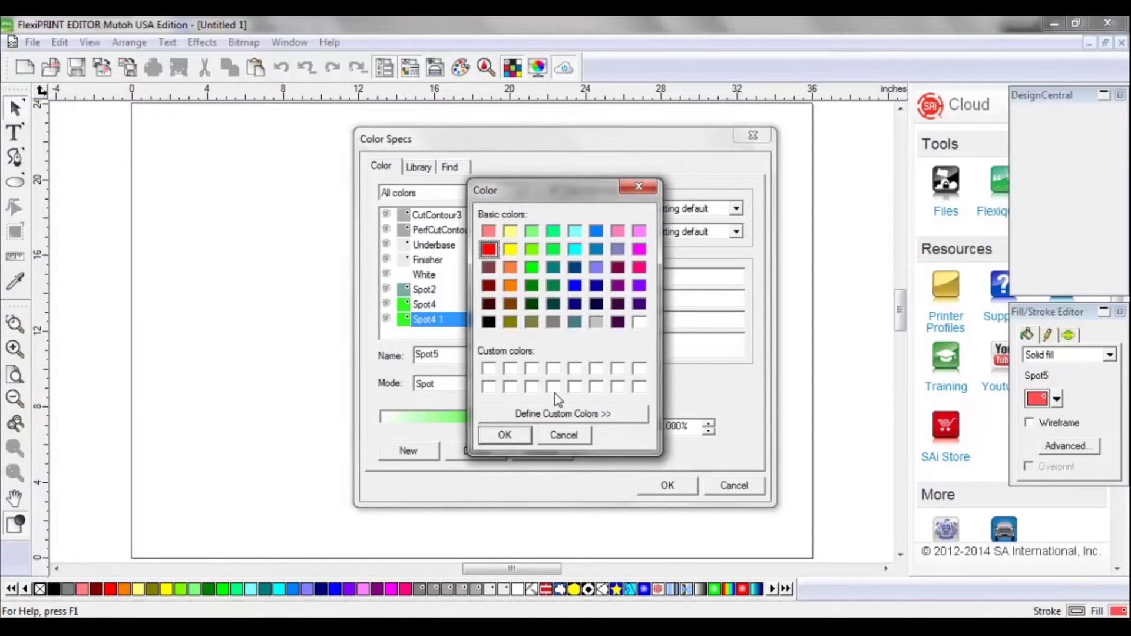
left_click(559, 413)
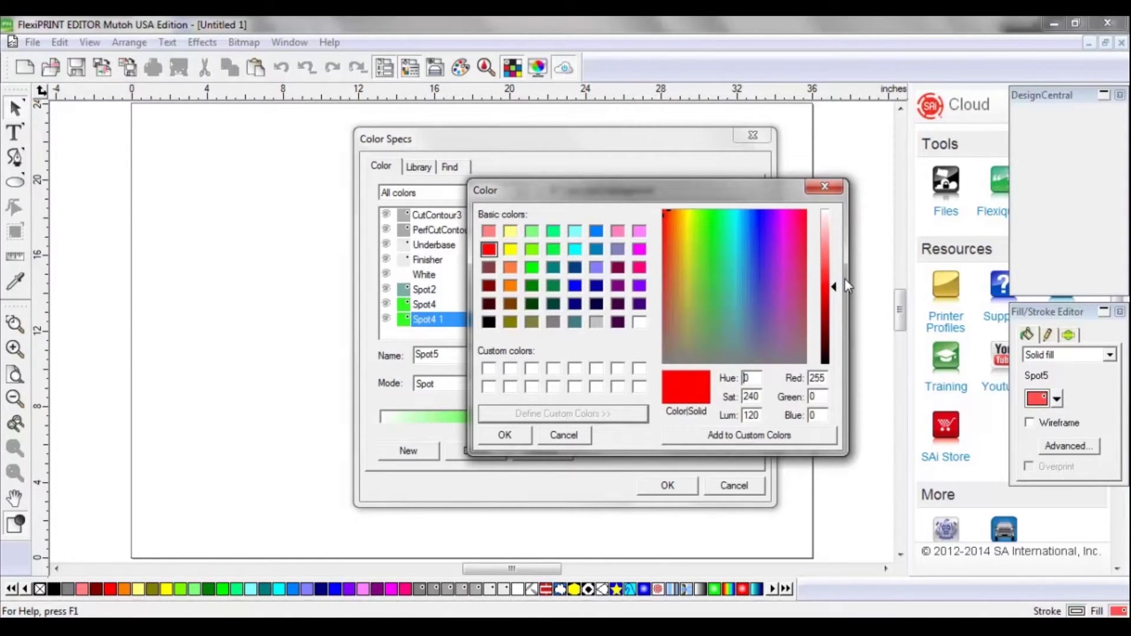
left_click_drag(845, 285, 806, 249)
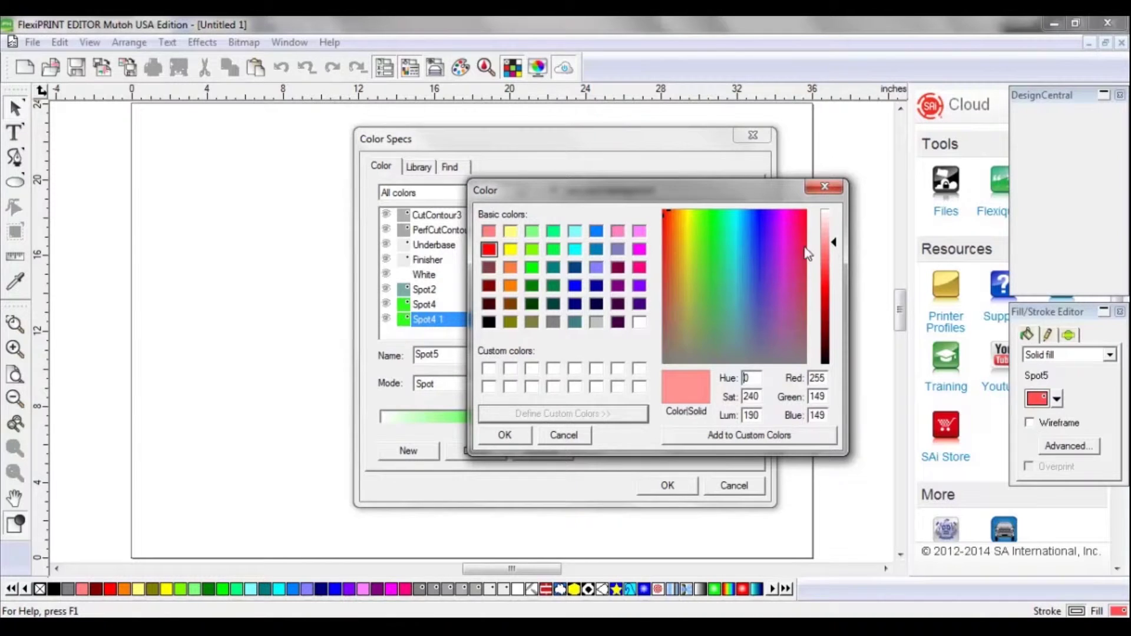
left_click(504, 434)
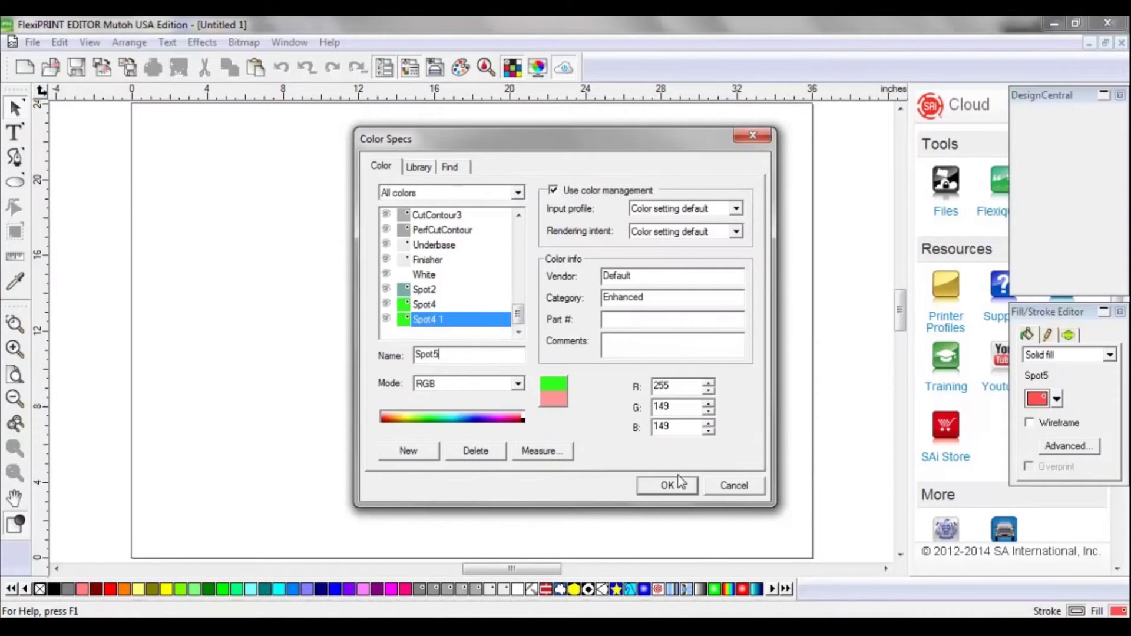
Step: Set Spot5's mode to Spot and shade to 70%, then add another new colour
left_click(514, 384)
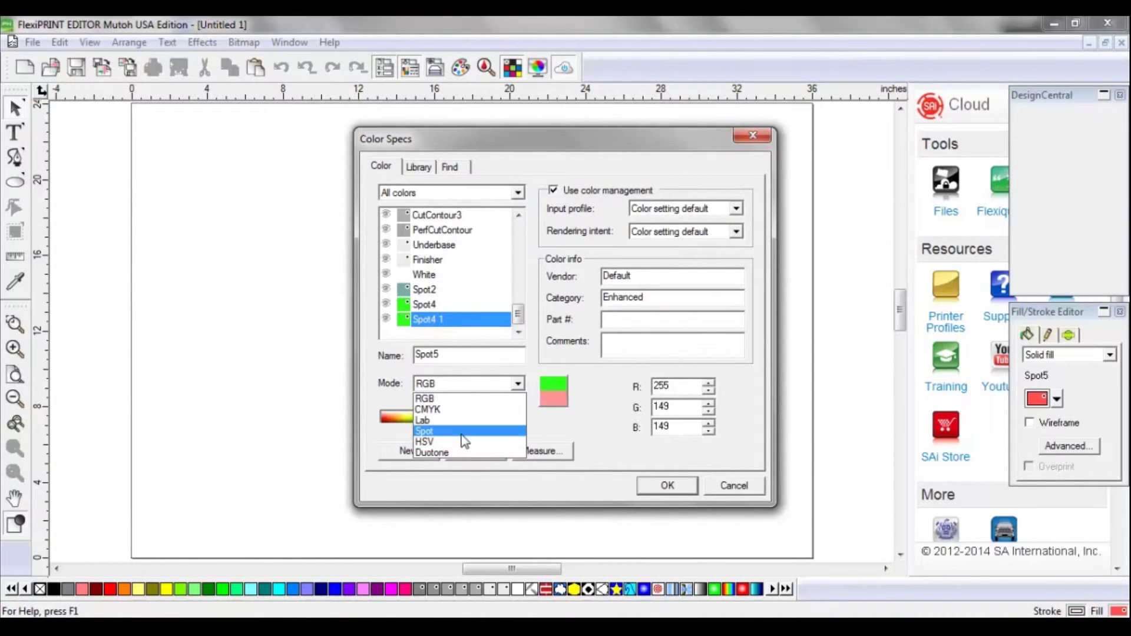
left_click(465, 435)
left_click(658, 426)
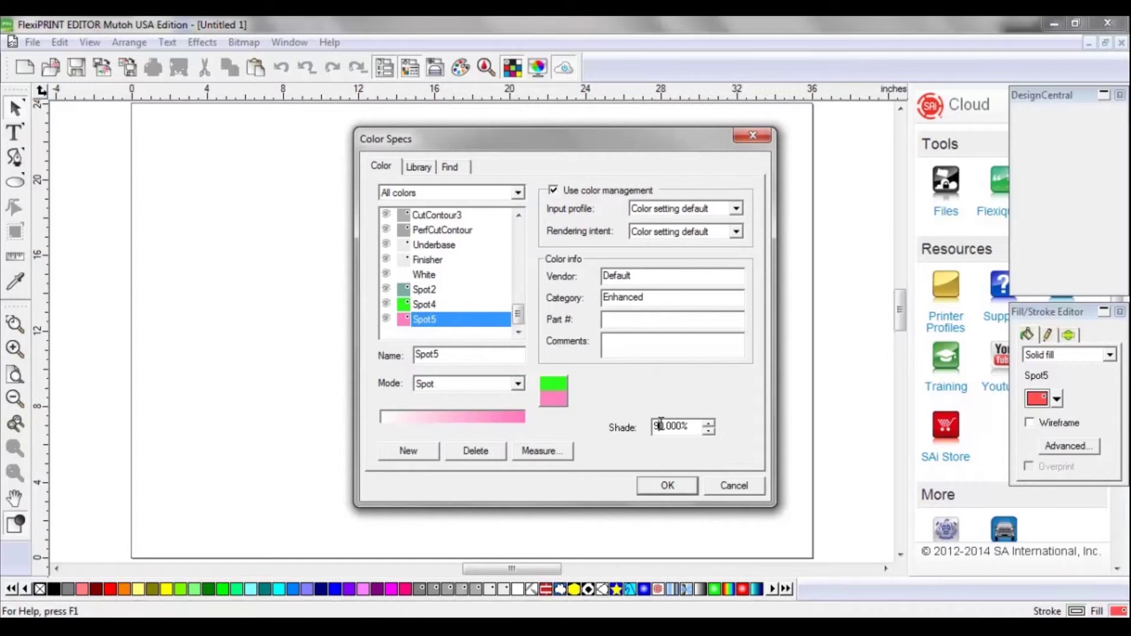
type("7")
left_click(405, 451)
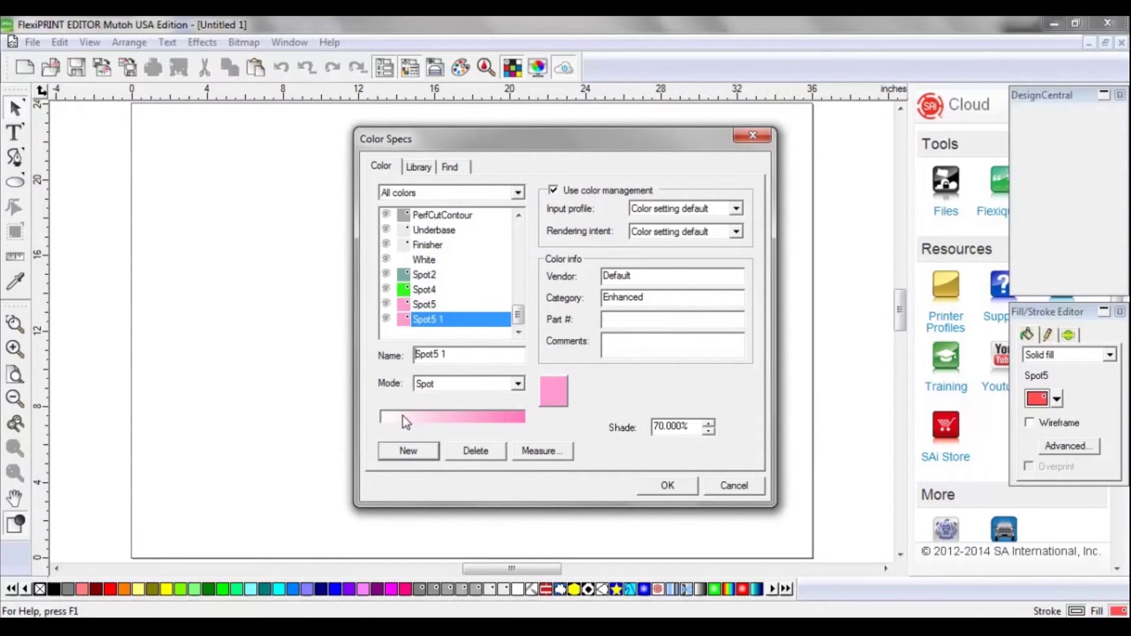
Step: Rename the new colour Spot8 and give it dark blue from the basic colours
left_click_drag(433, 354, 514, 359)
type("t8")
left_click(553, 391)
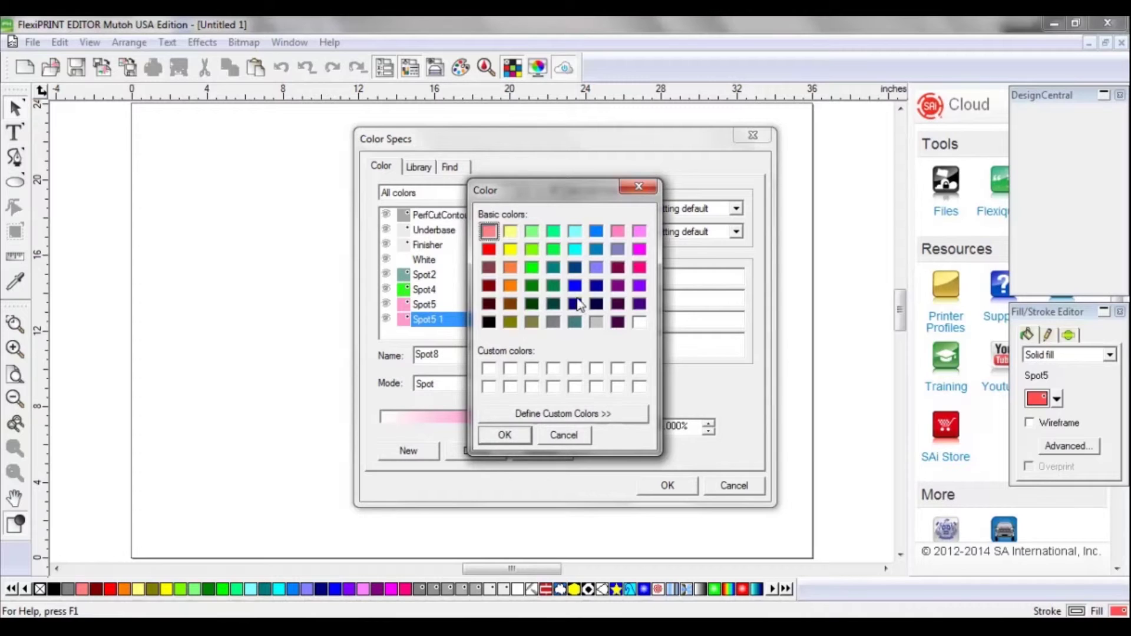
left_click(575, 287)
left_click(505, 435)
Step: Set Spot8's mode to Spot and shade to 80%, then confirm Color Specs with OK
left_click(493, 382)
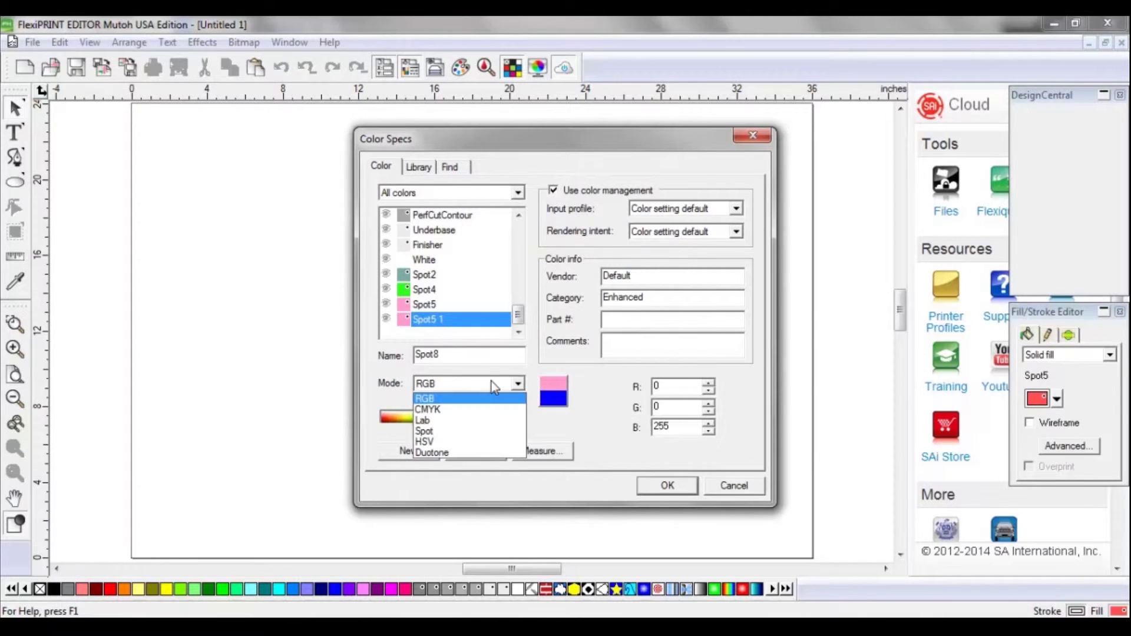
left_click(466, 416)
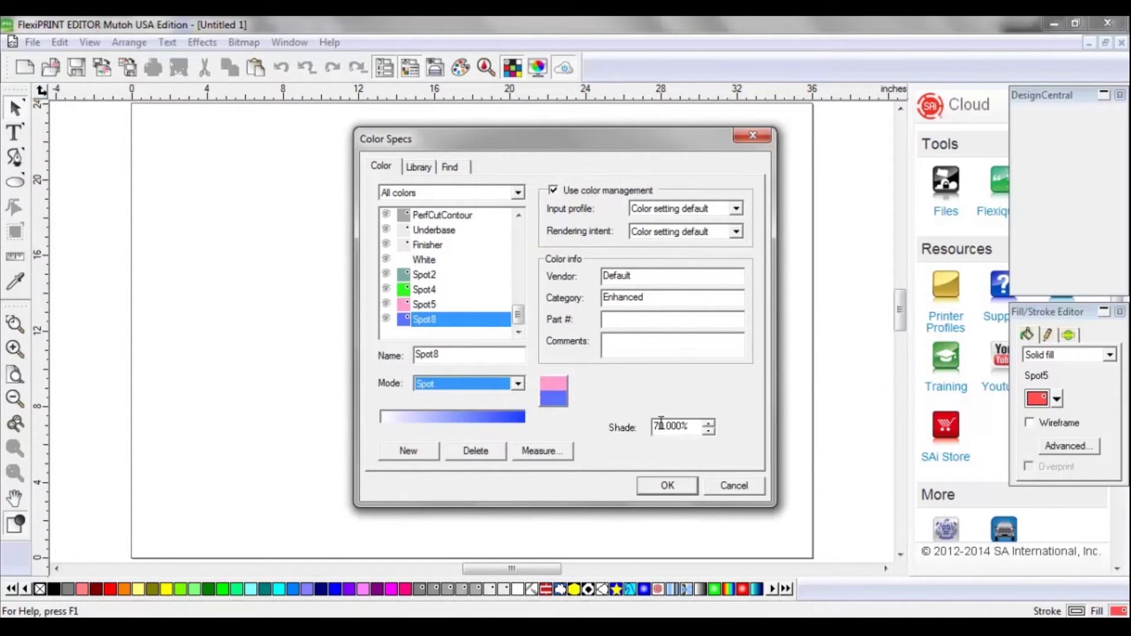
left_click_drag(661, 423, 653, 423)
type("8")
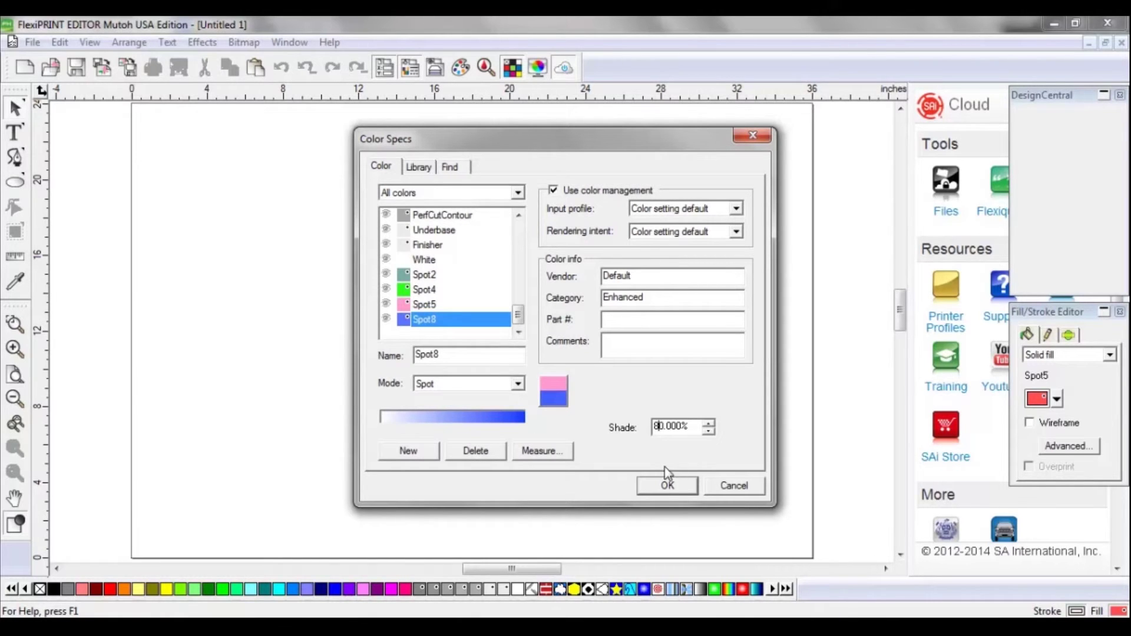
left_click(668, 487)
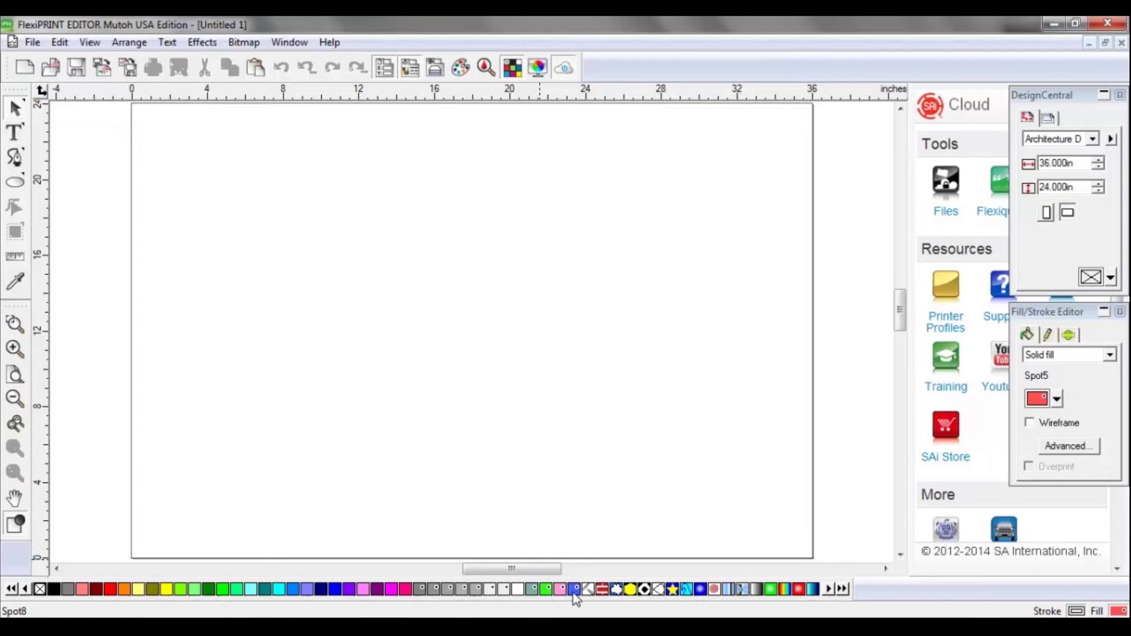
Step: Open the Fill/Stroke Editor's colour dropdown and scroll to find Spot2, Spot4, Spot5 and Spot8
left_click(1057, 399)
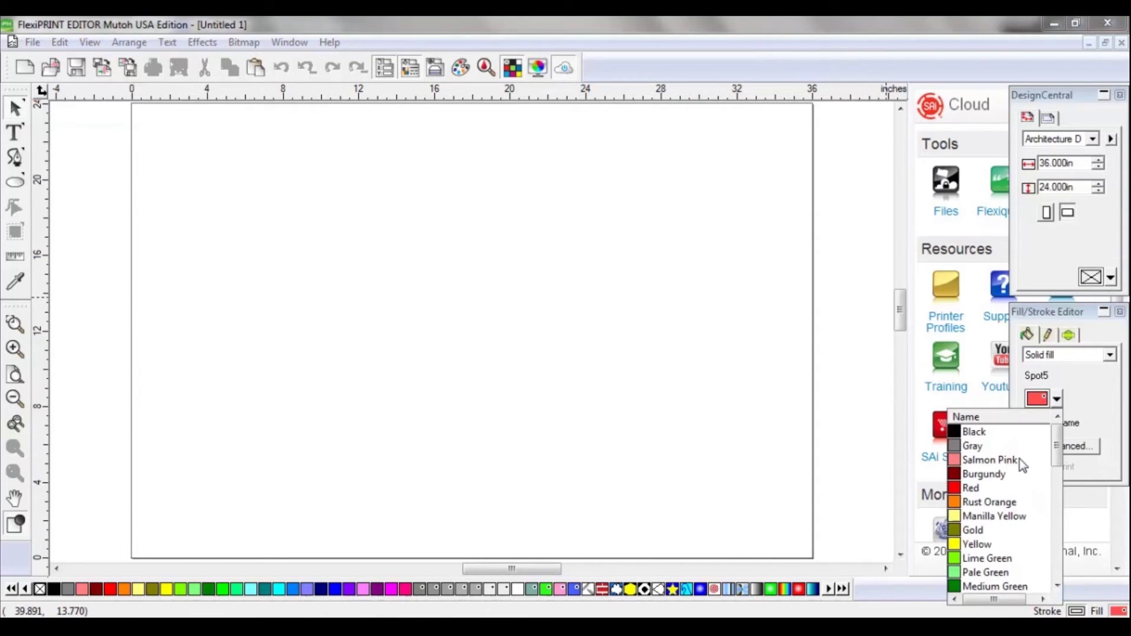
scroll(1006, 482, "down", 10)
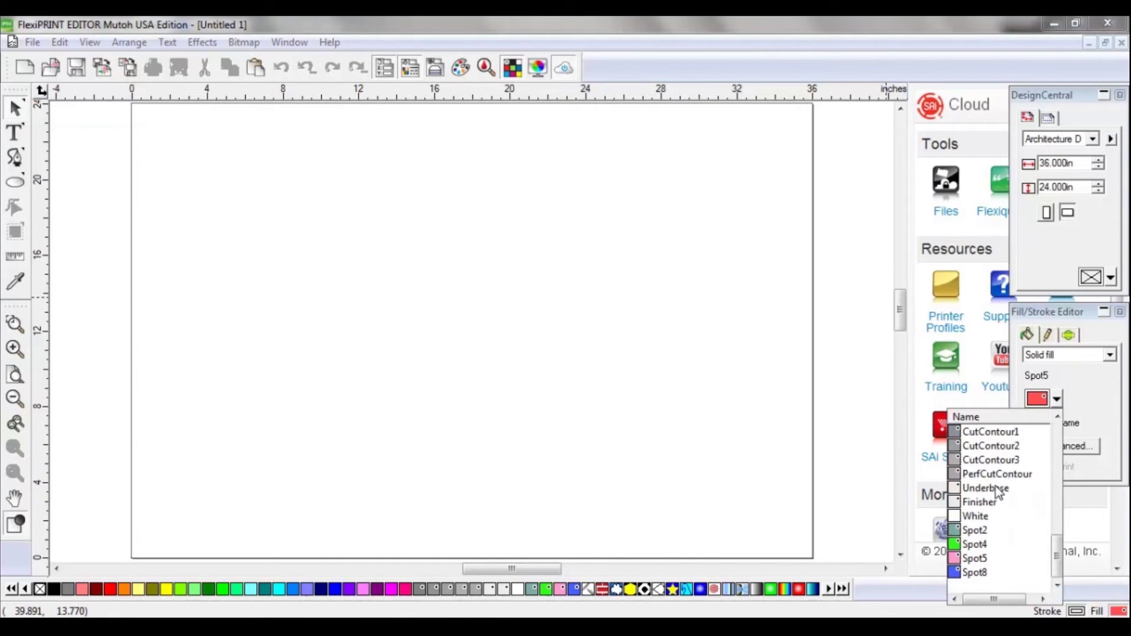
scroll(999, 491, "up", 10)
scroll(999, 490, "down", 10)
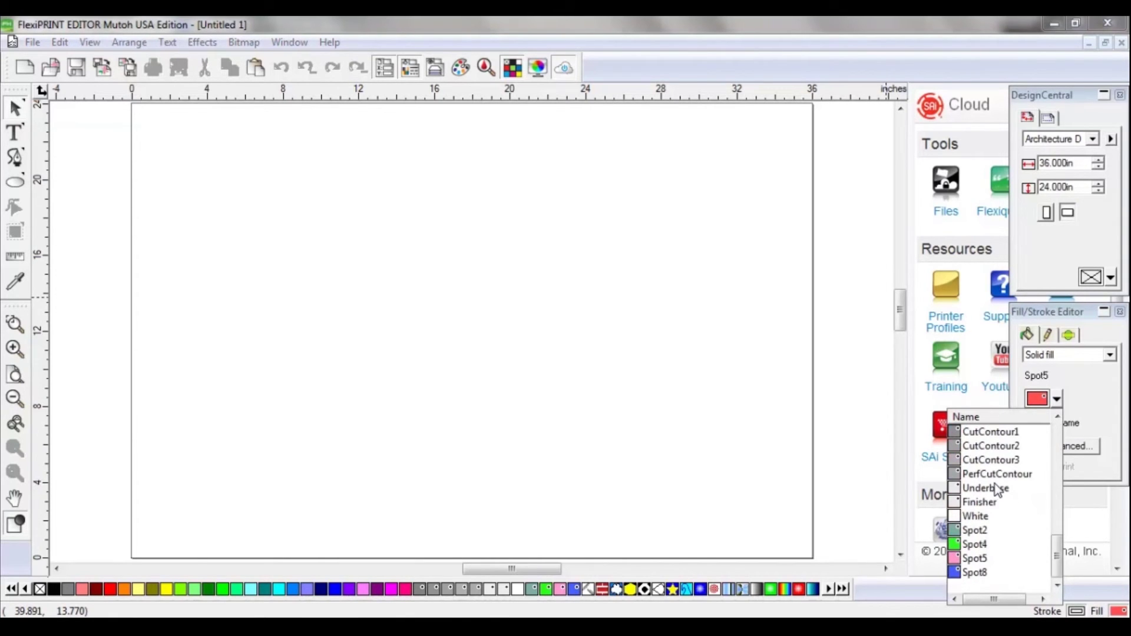